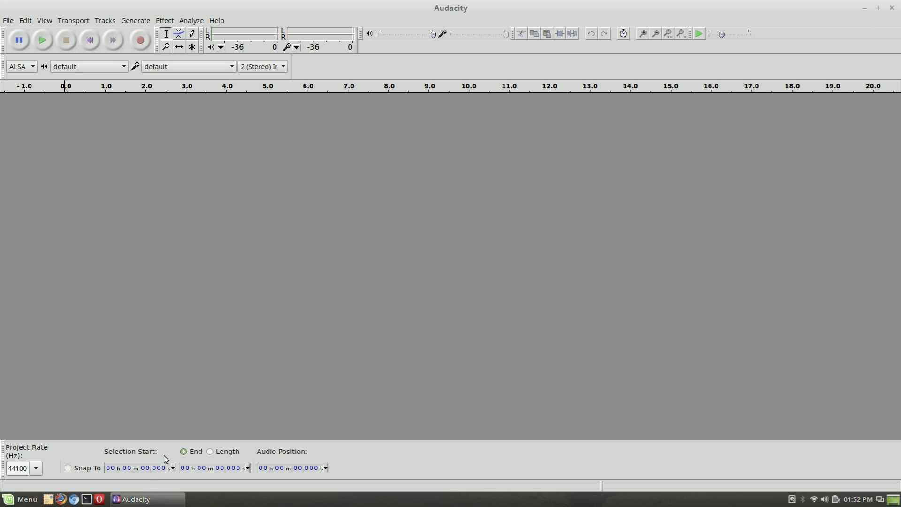
Open the desktop application menu, then launch and close a terminal window
click(141, 499)
click(141, 500)
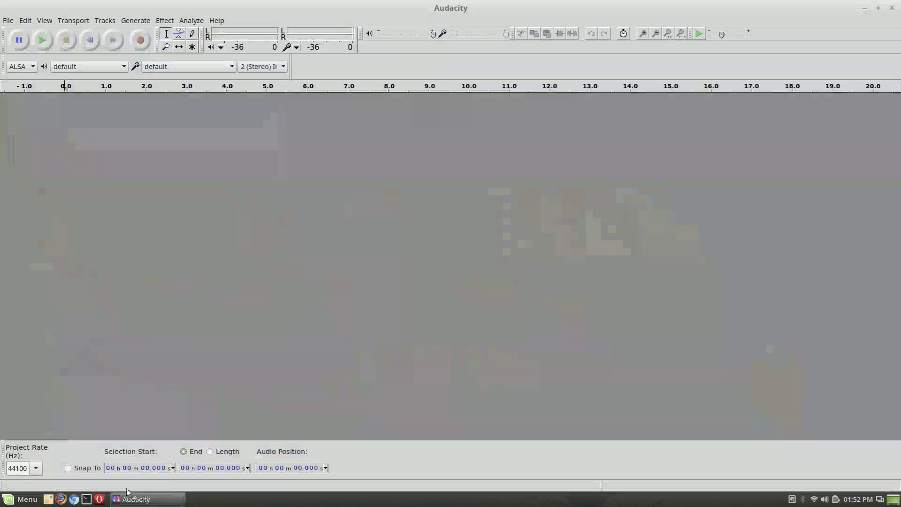
click(19, 502)
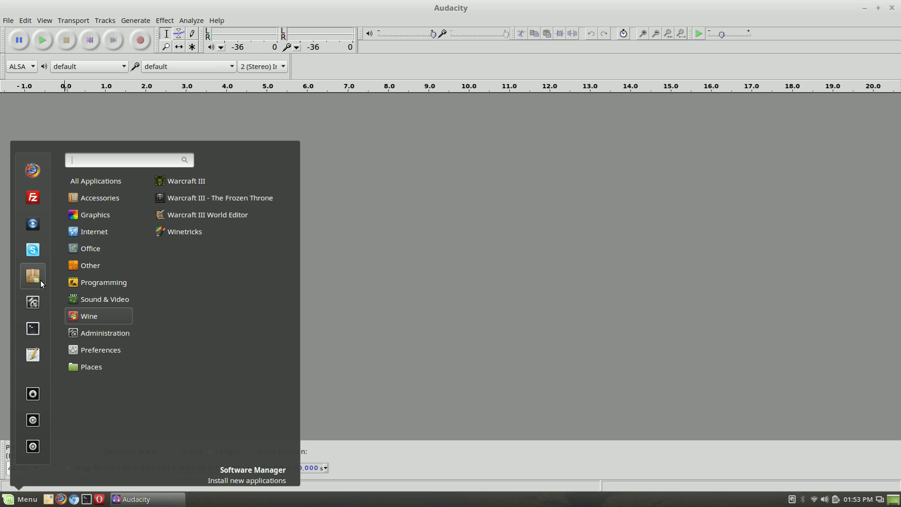
mouse_move(103, 282)
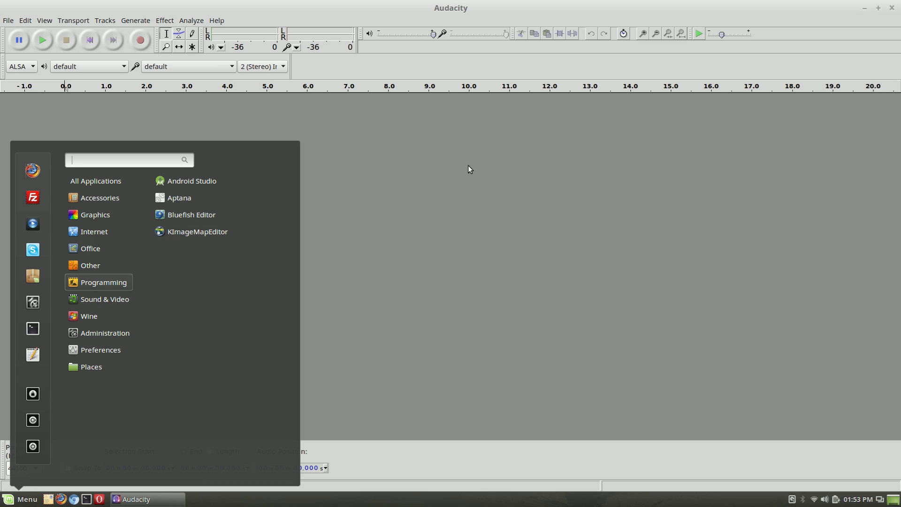
key(ctrl+alt+t)
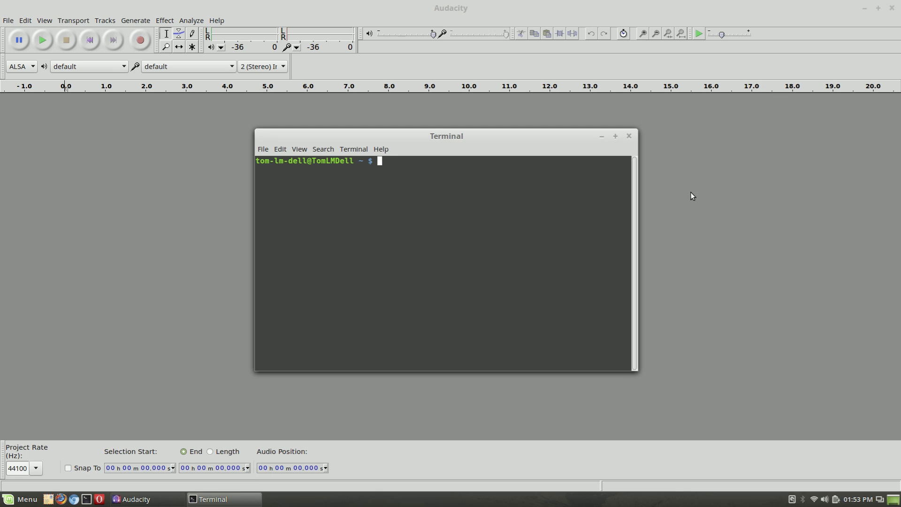
text(sudo apt-get install audacity)
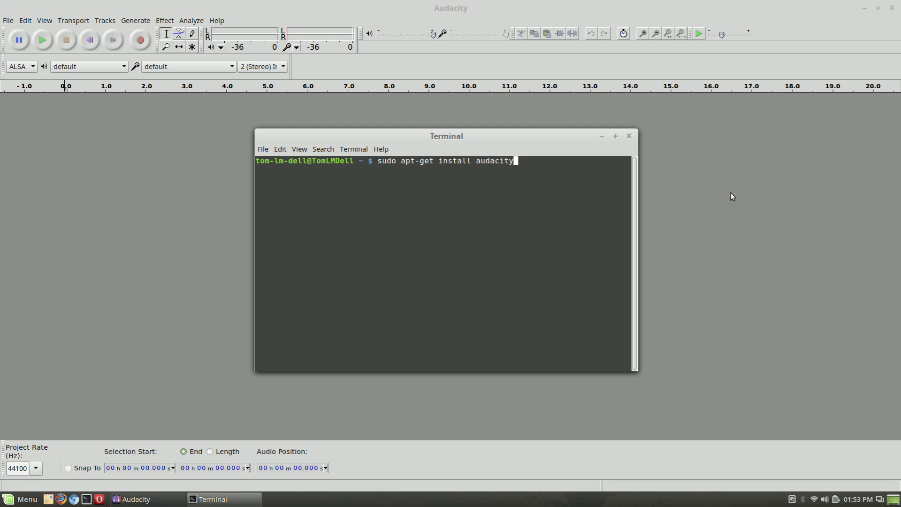
click(627, 136)
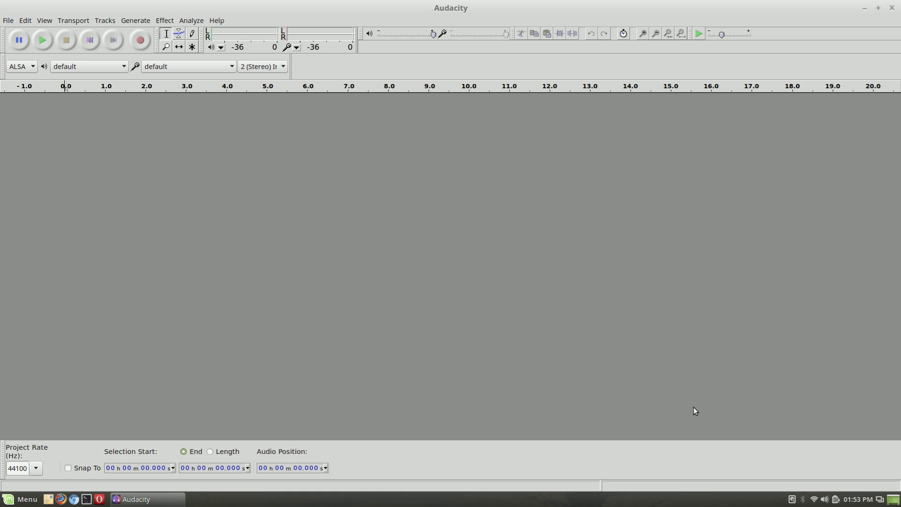
Load 01 Mountain Stream.mp3 from the Desktop through File > Open
click(8, 21)
click(59, 3)
click(9, 20)
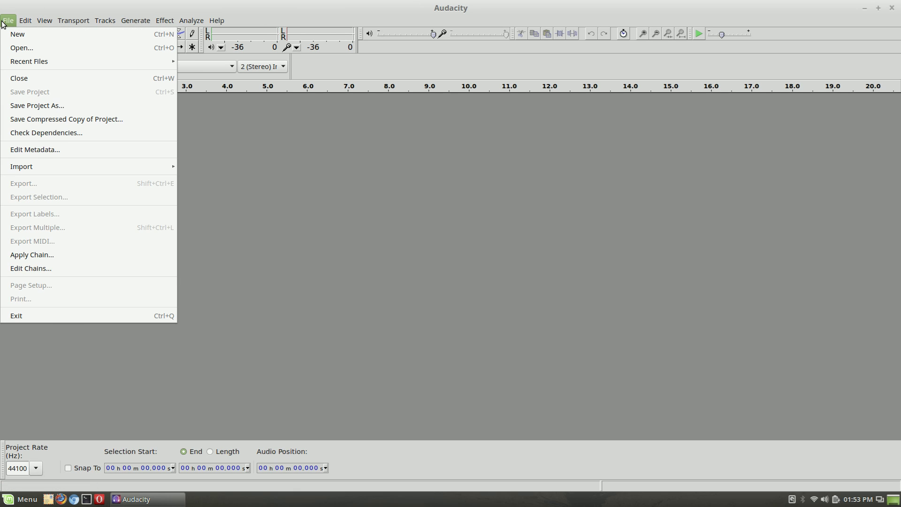
click(16, 44)
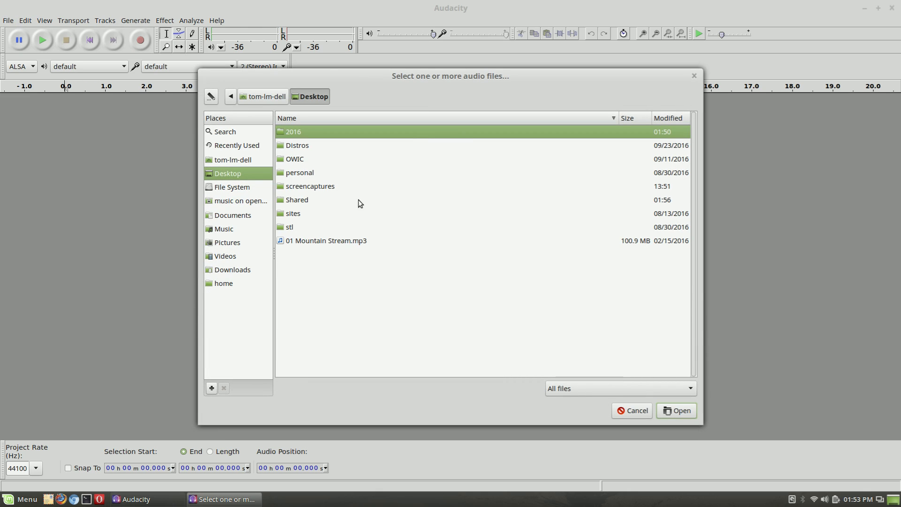
click(322, 240)
click(679, 410)
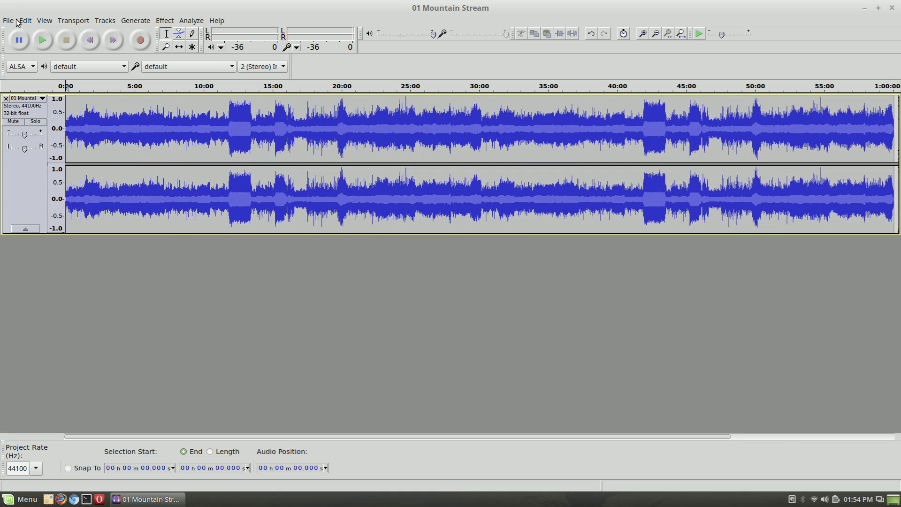
Show the File menu commands, including the Export options
click(17, 23)
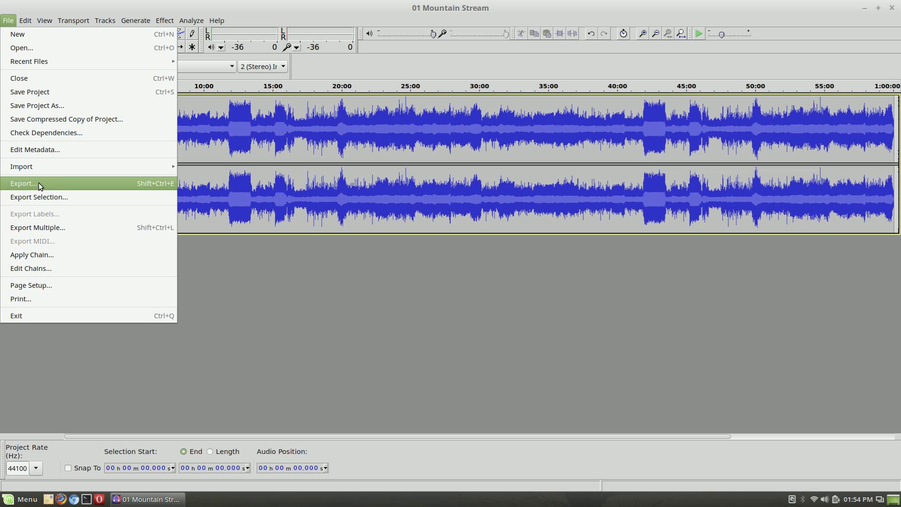
Browse the export format list for 01 Mountain Stream, then cancel without exporting
click(23, 184)
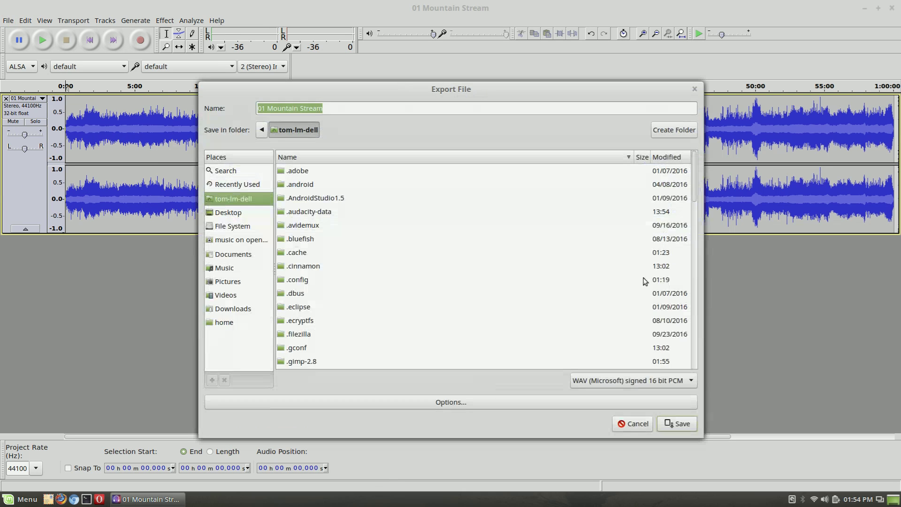
click(688, 381)
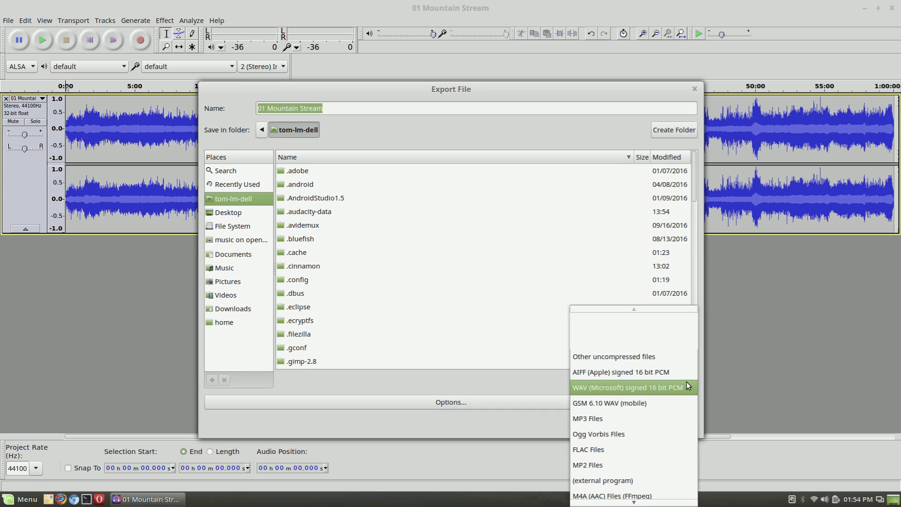
key(Up)
key(Up)
key(Down)
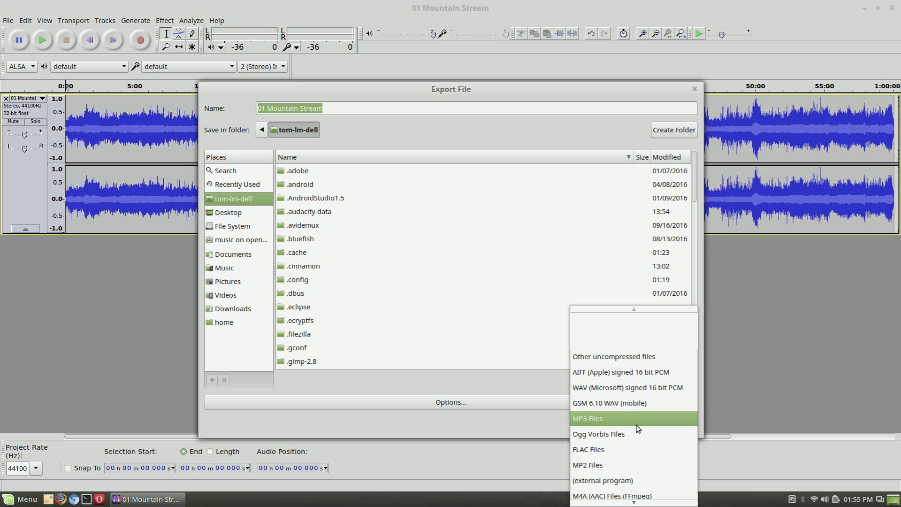
scroll(643, 432, down, 1)
scroll(643, 432, down, 1)
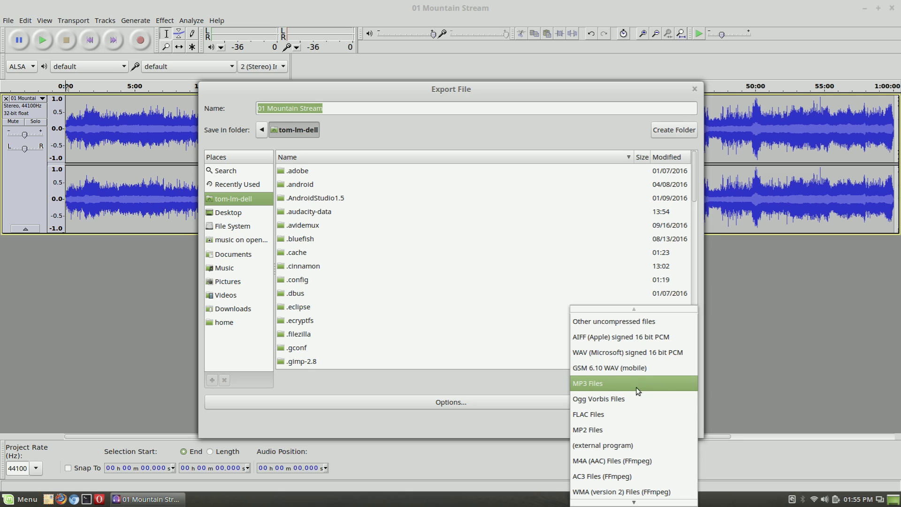
scroll(651, 394, down, 1)
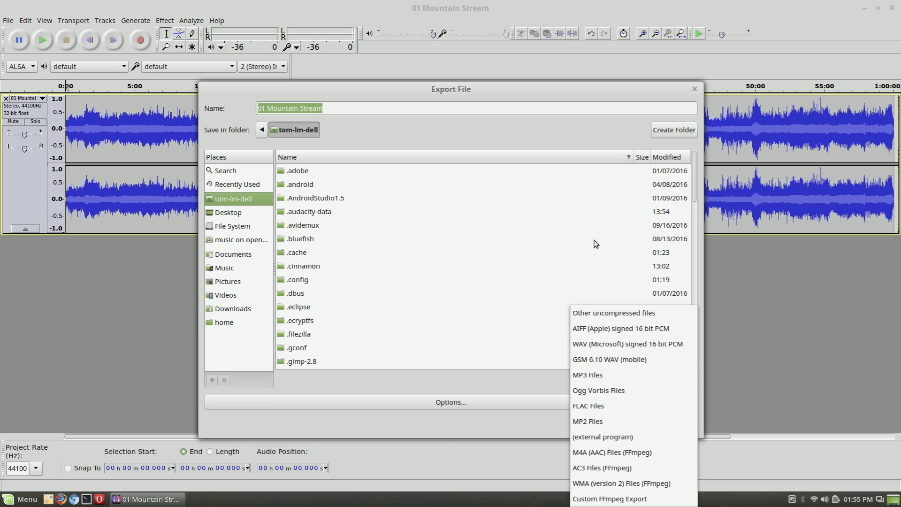
click(318, 381)
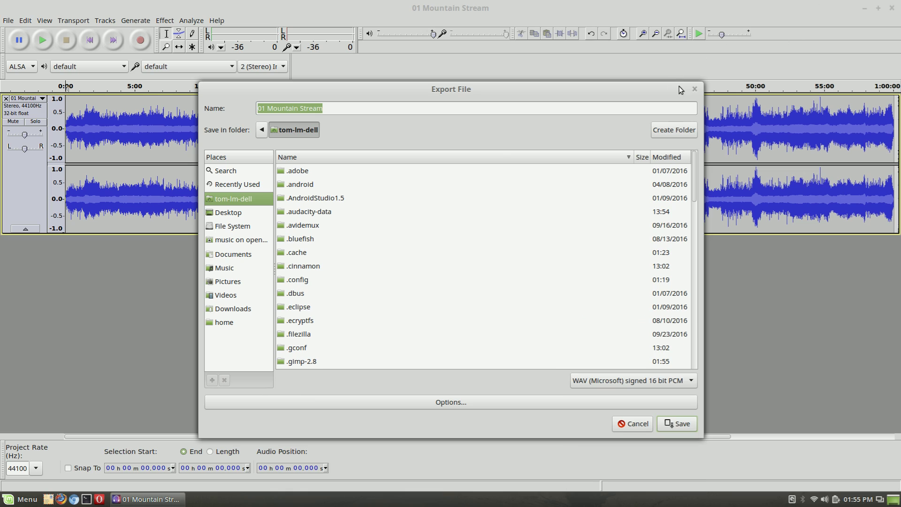
click(694, 89)
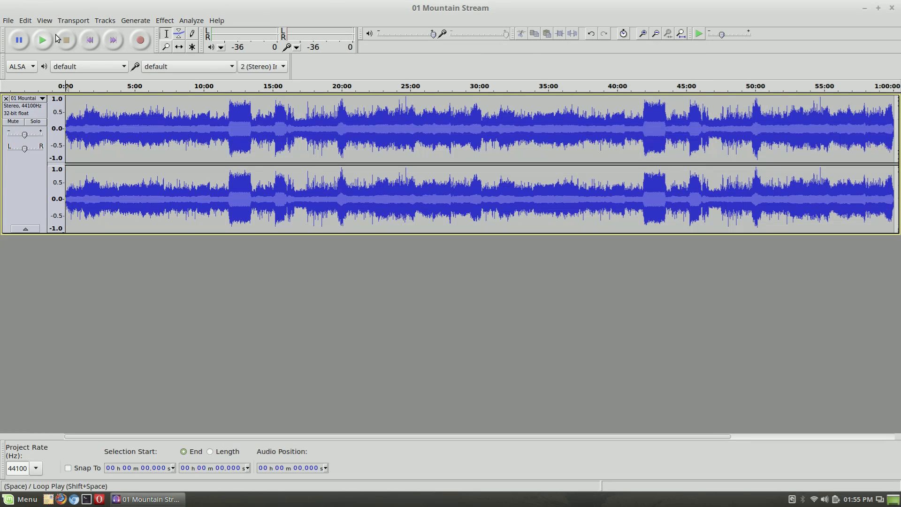
Add a new stereo audio track and record a short clip into it
click(111, 26)
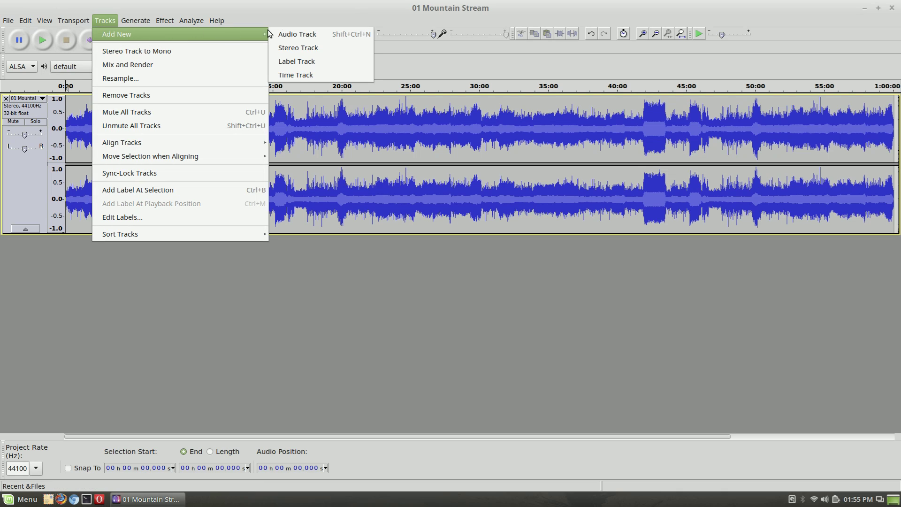
mouse_move(179, 34)
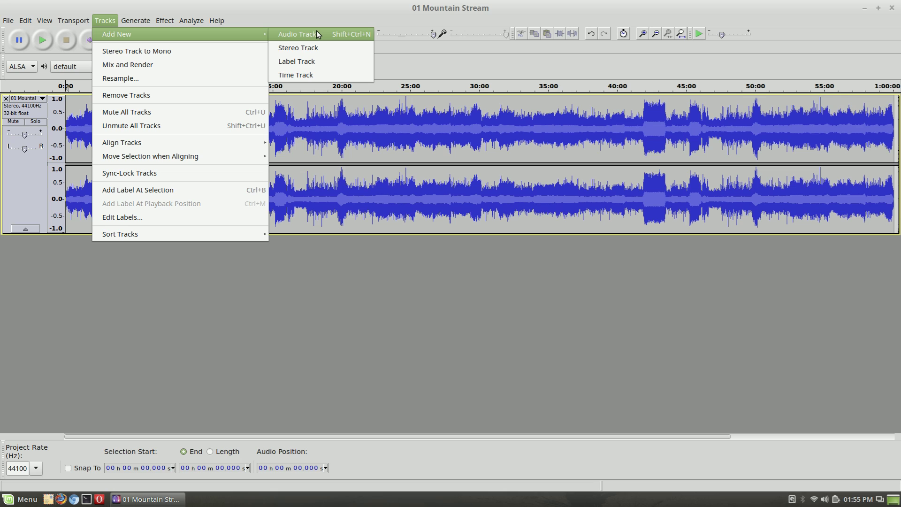
click(339, 48)
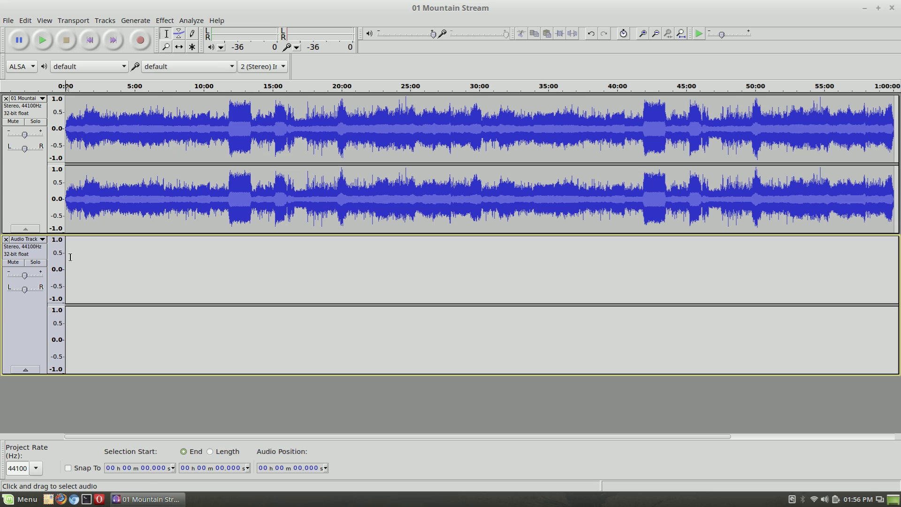
click(144, 41)
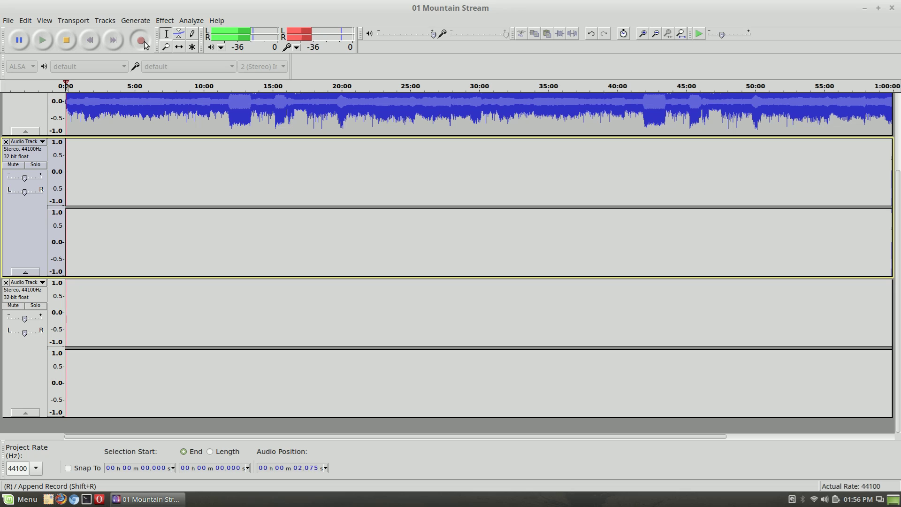
click(65, 41)
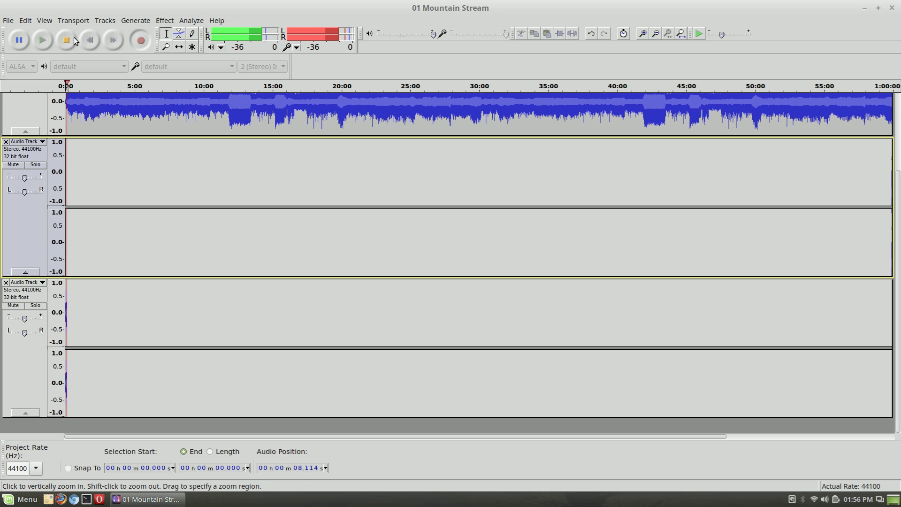
click(67, 41)
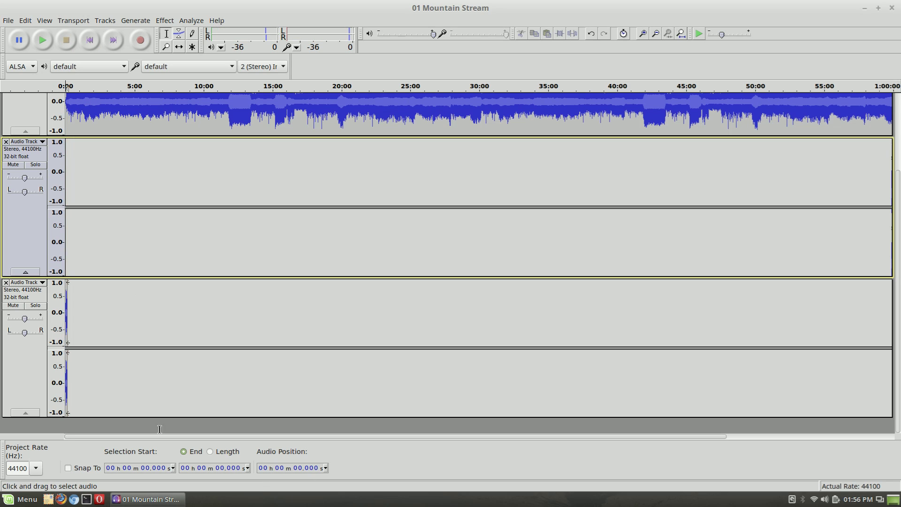
scroll(168, 161, up, 2)
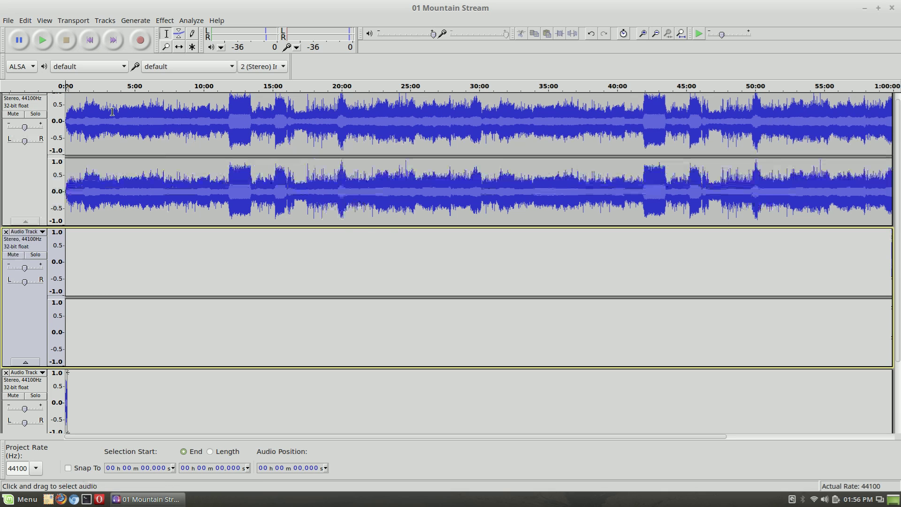
scroll(89, 168, down, 1)
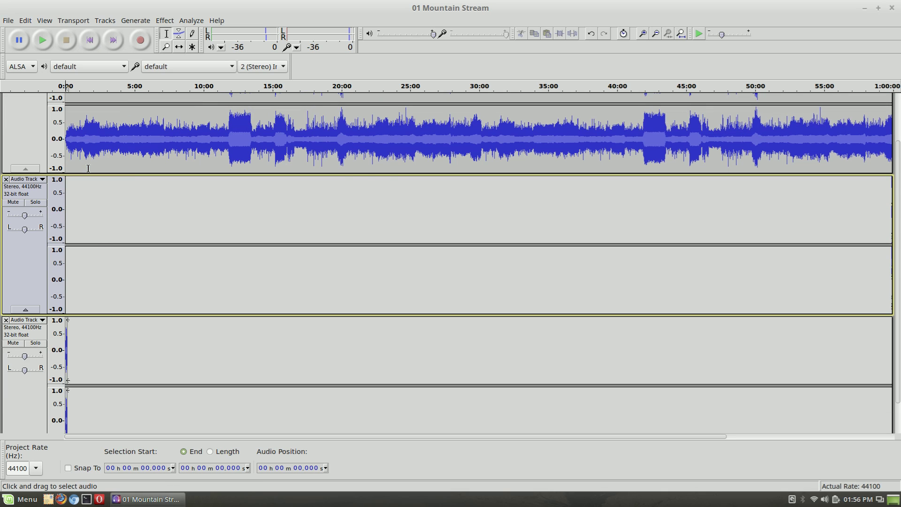
Remove the empty extra track, then briefly play and stop the project
click(6, 179)
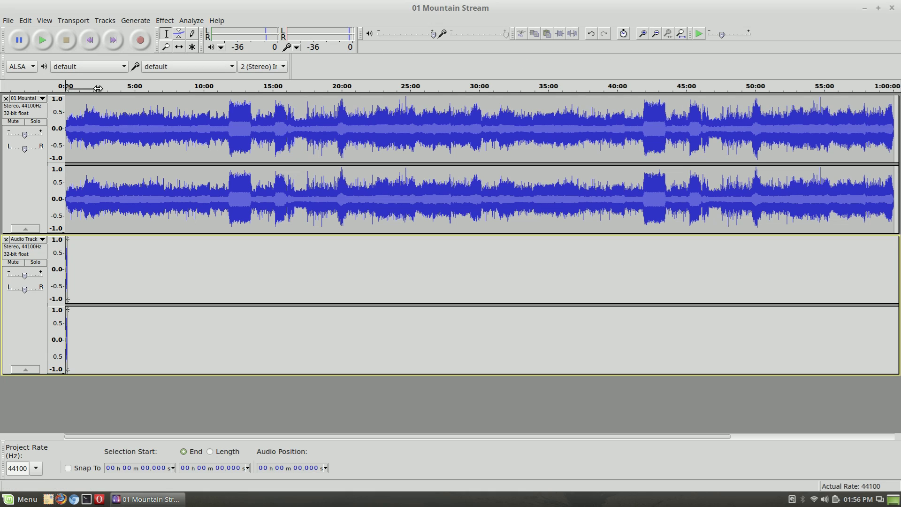
click(43, 42)
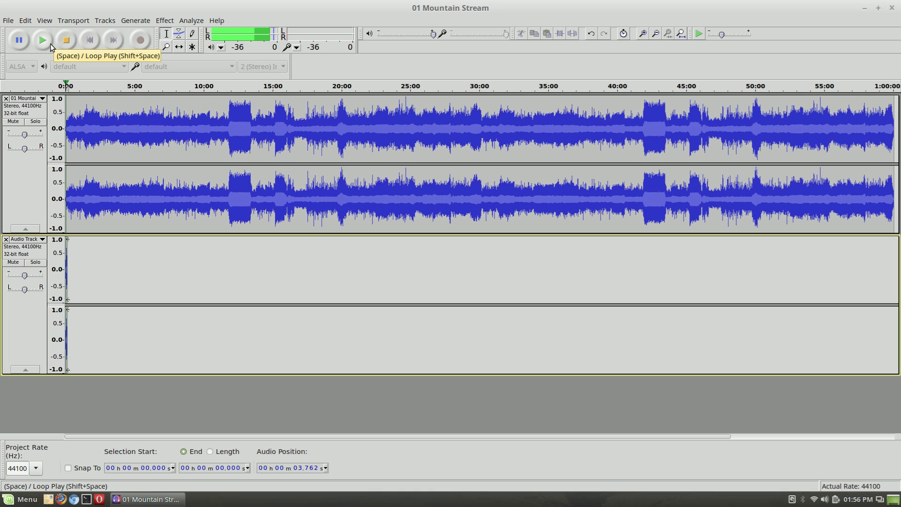
click(50, 44)
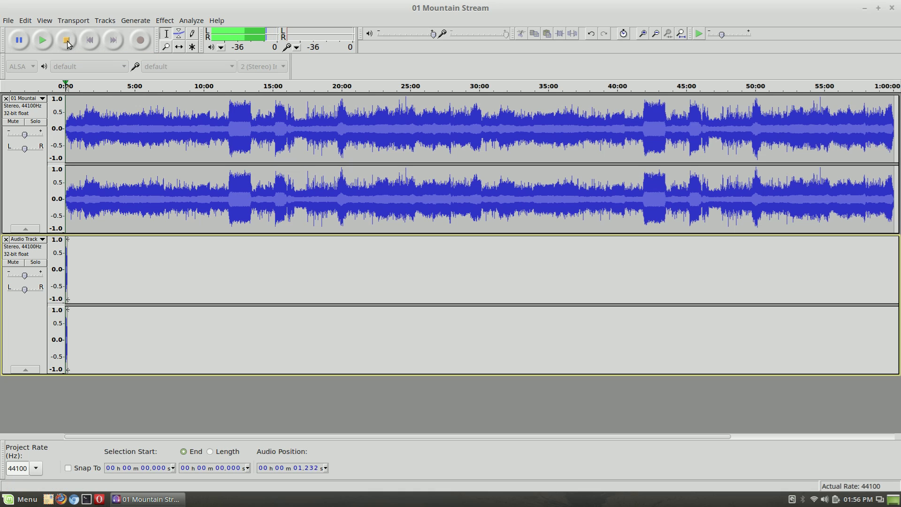
click(67, 41)
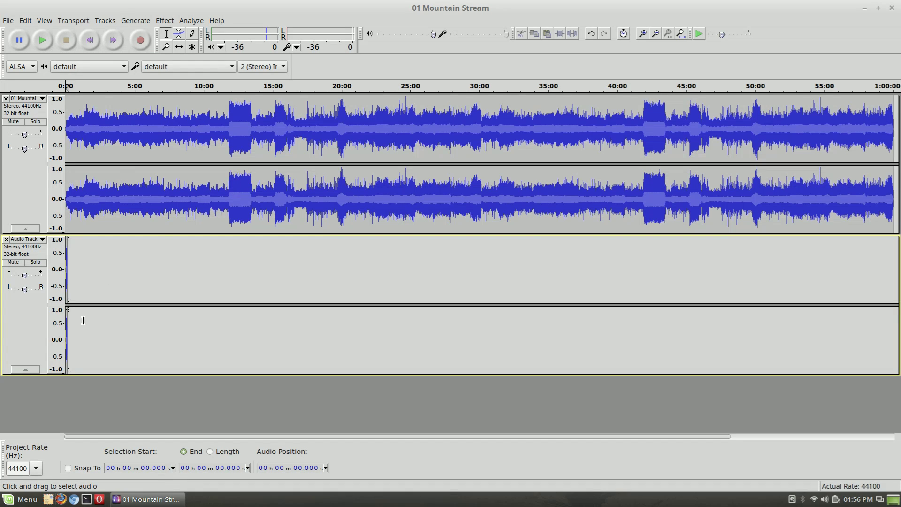
Copy the 28:53–34:03 stretch of the Mountain Stream track
drag(464, 117, 534, 124)
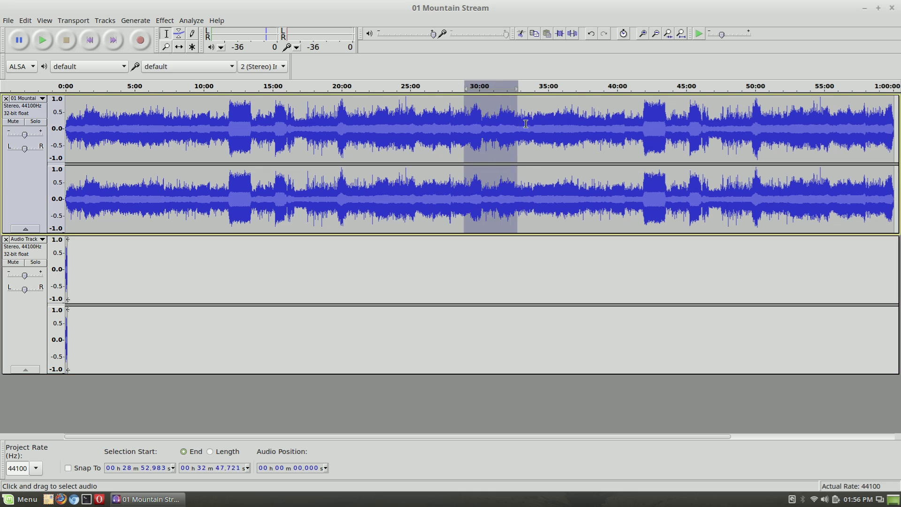
click(26, 21)
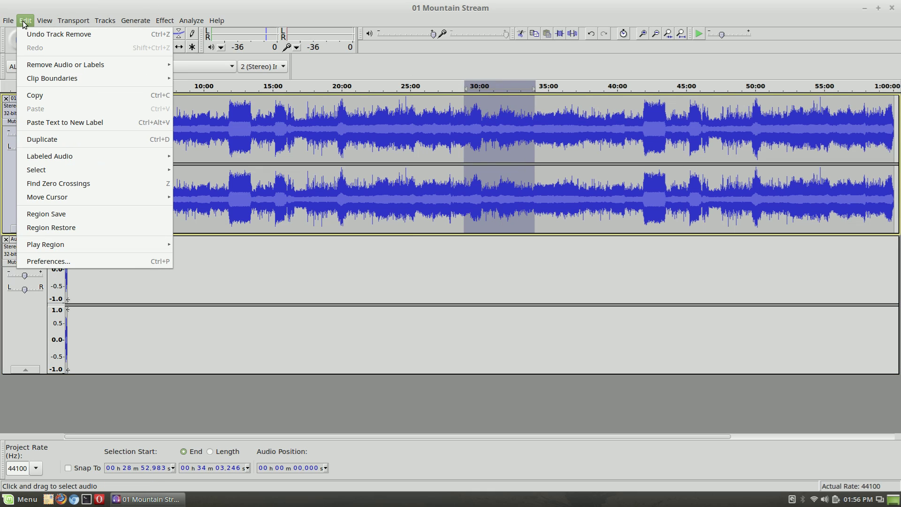
click(44, 94)
Paste the copied clip into track 2 at 12:37, then browse the Effect menu
click(239, 278)
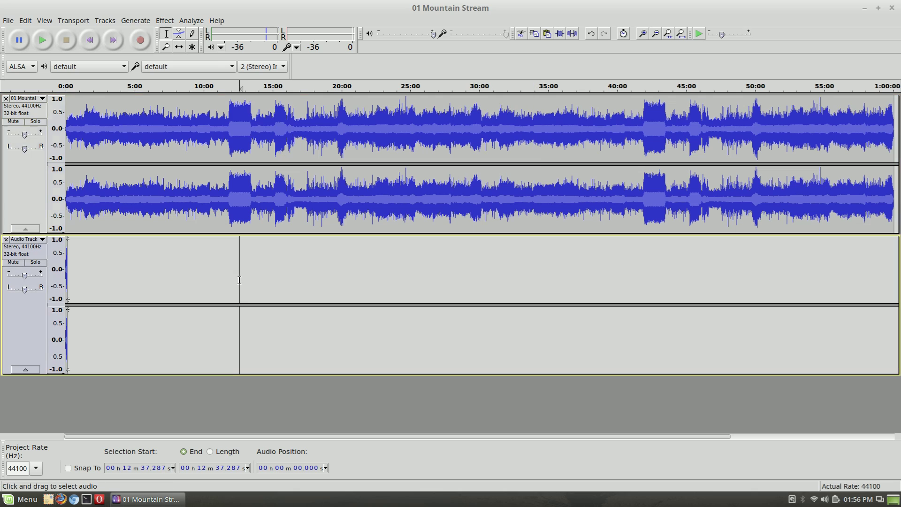
click(43, 20)
mouse_move(25, 20)
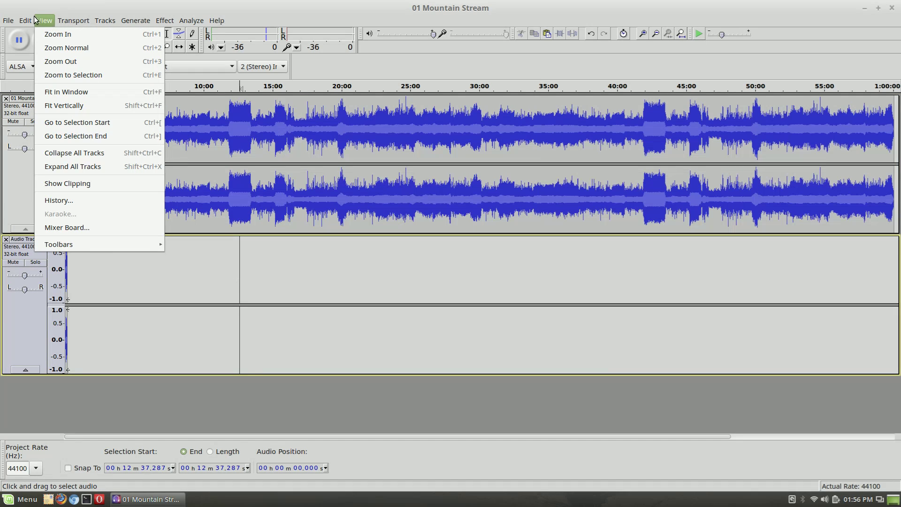
click(49, 109)
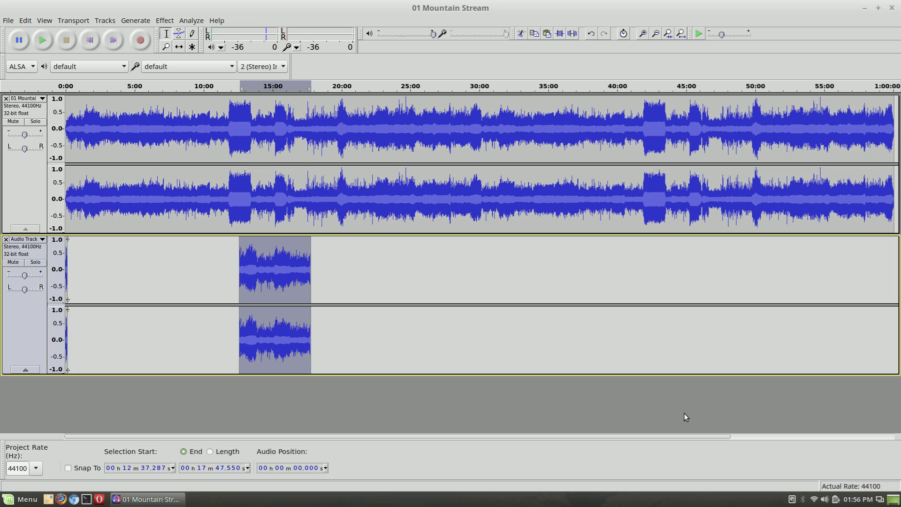
click(165, 21)
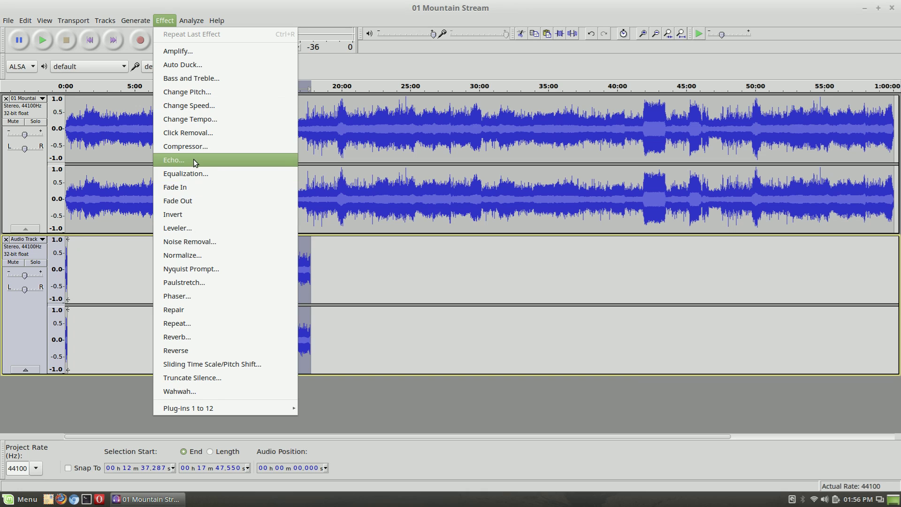
click(477, 321)
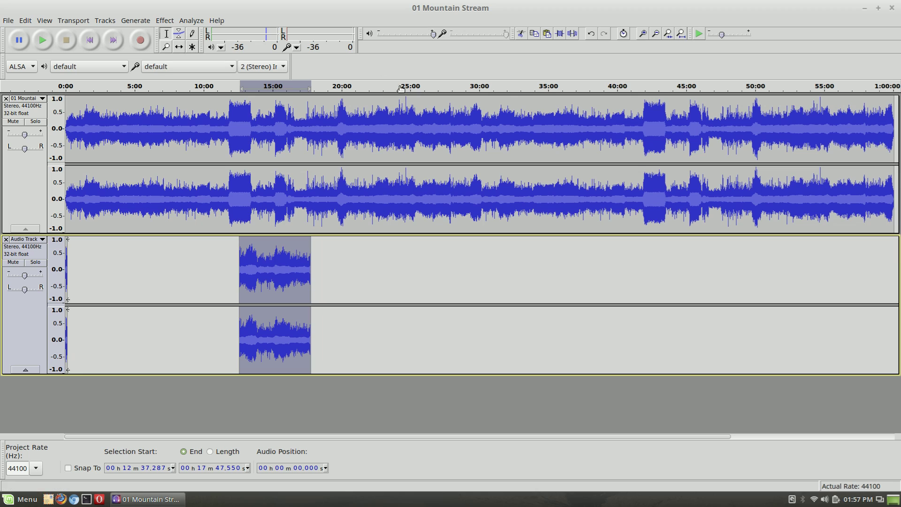
click(184, 20)
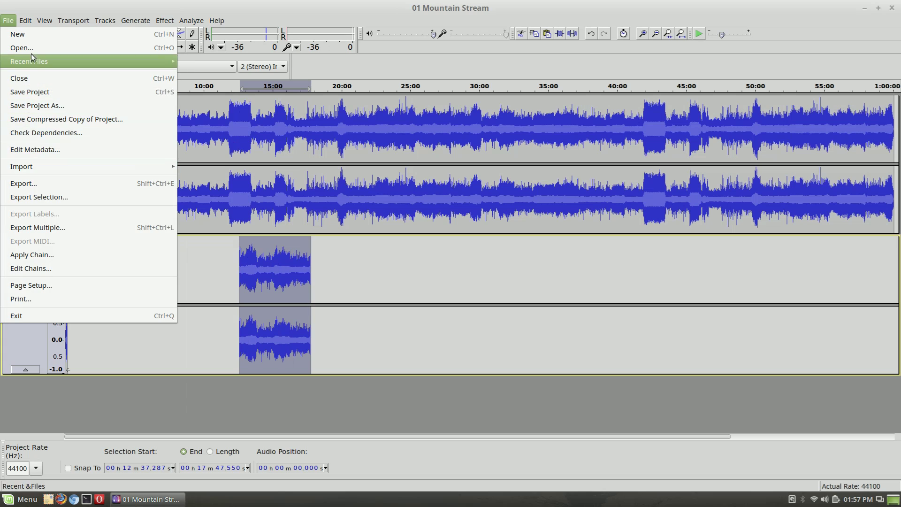
mouse_move(25, 20)
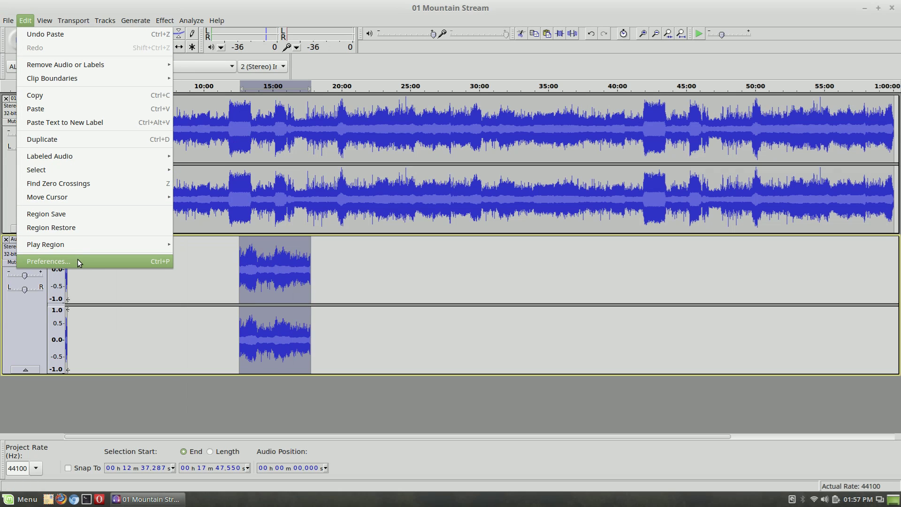
Page through Playback, Quality, Interface, Tracks, Extended Import, Projects and Directories preferences, ending on Keyboard
click(78, 262)
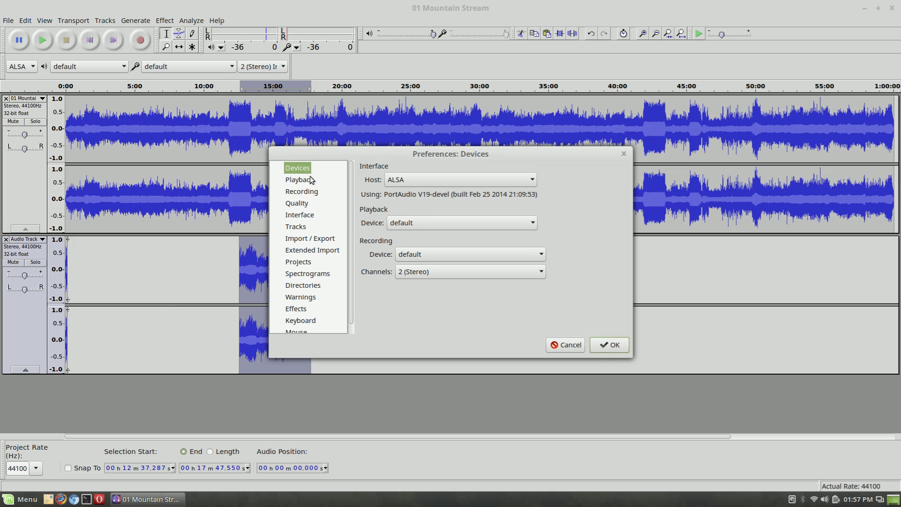
click(304, 181)
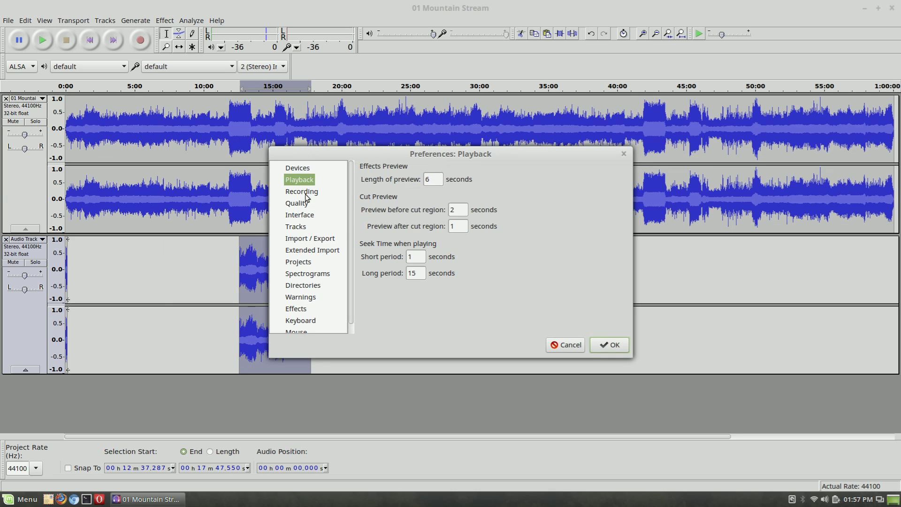
click(296, 203)
click(300, 215)
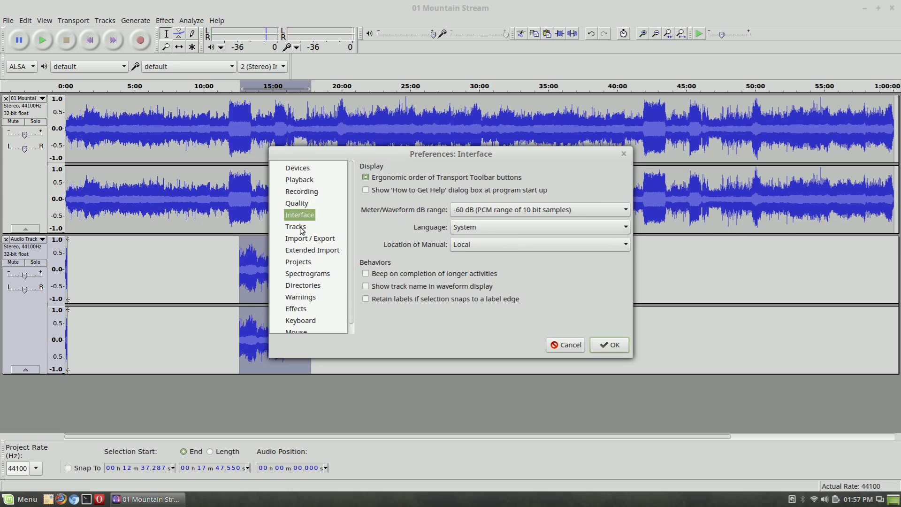
click(301, 227)
click(303, 251)
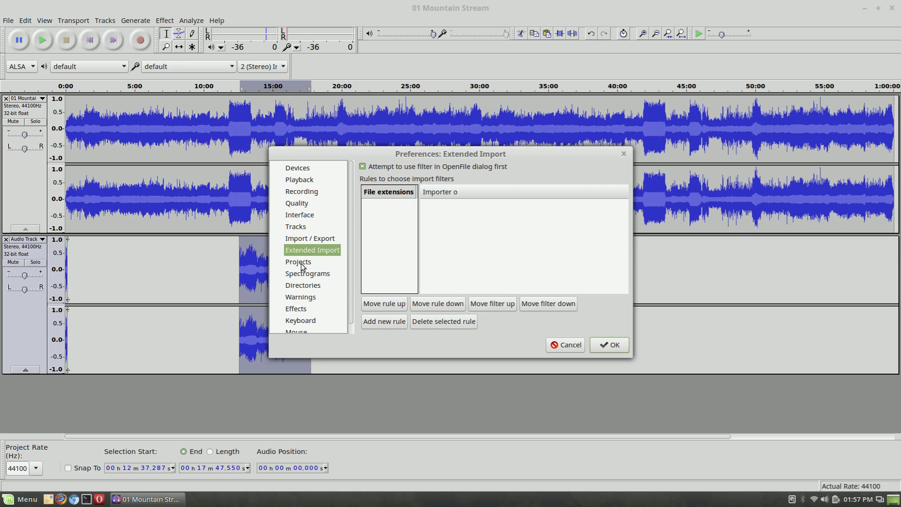
click(301, 262)
click(306, 286)
scroll(307, 306, down, 1)
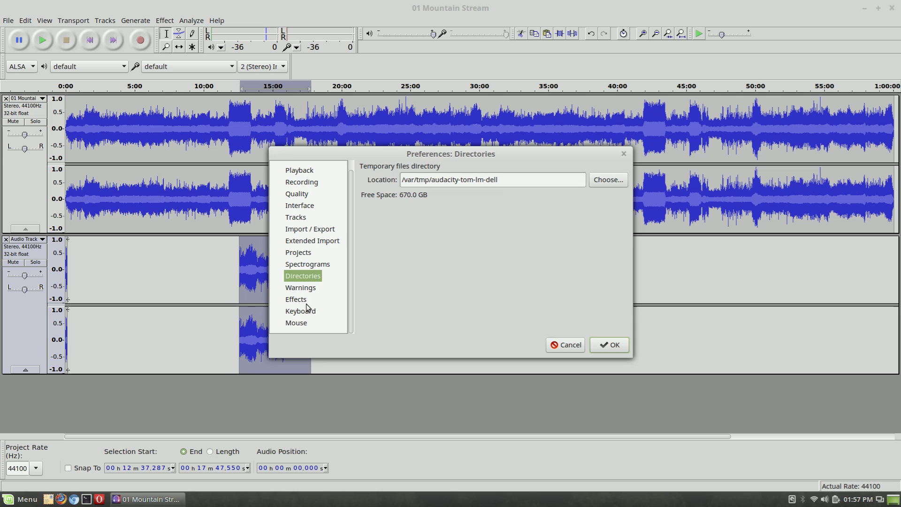
click(300, 312)
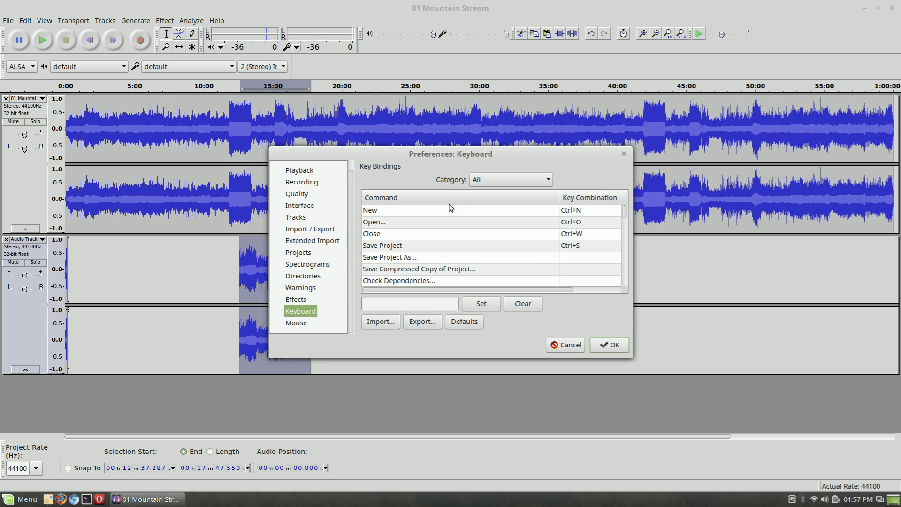
scroll(428, 256, down, 5)
scroll(428, 256, down, 5)
scroll(429, 258, down, 5)
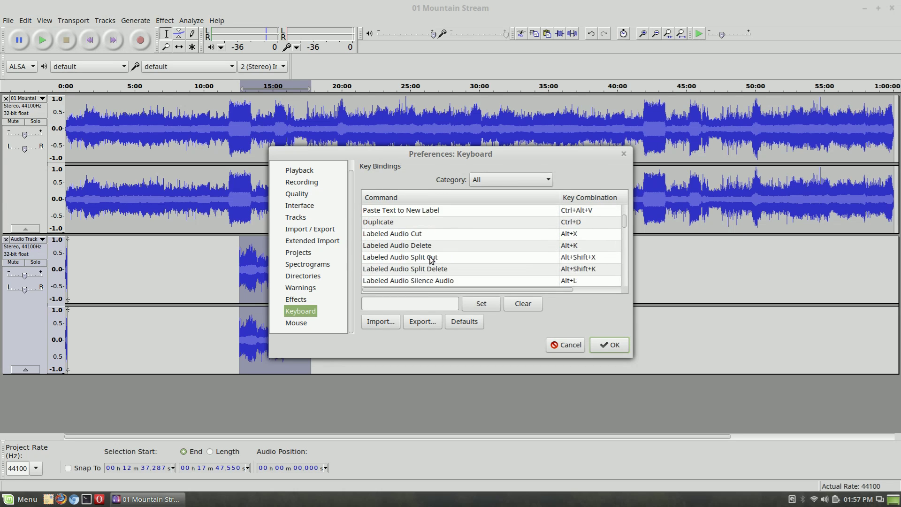
scroll(431, 259, down, 5)
scroll(433, 259, down, 5)
scroll(433, 260, down, 5)
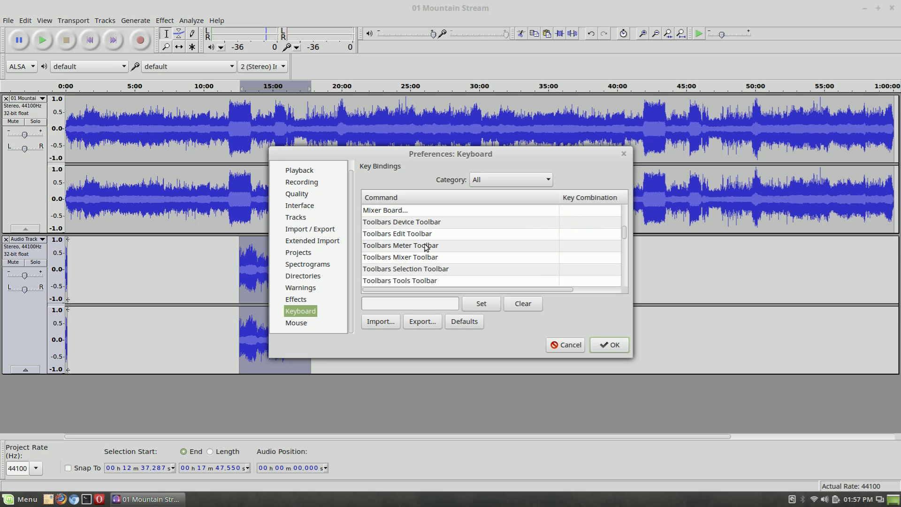
scroll(446, 236, down, 5)
scroll(445, 250, down, 5)
scroll(445, 250, up, 5)
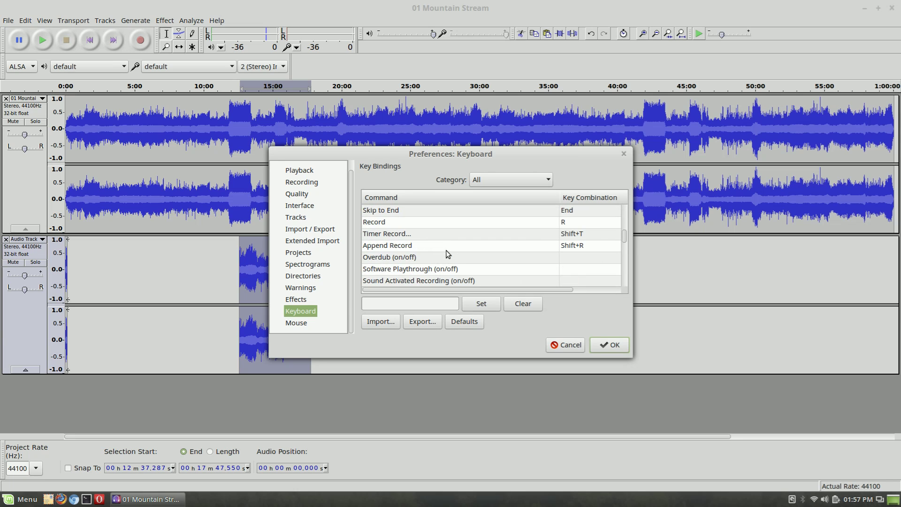
scroll(450, 245, down, 1)
scroll(433, 247, down, 2)
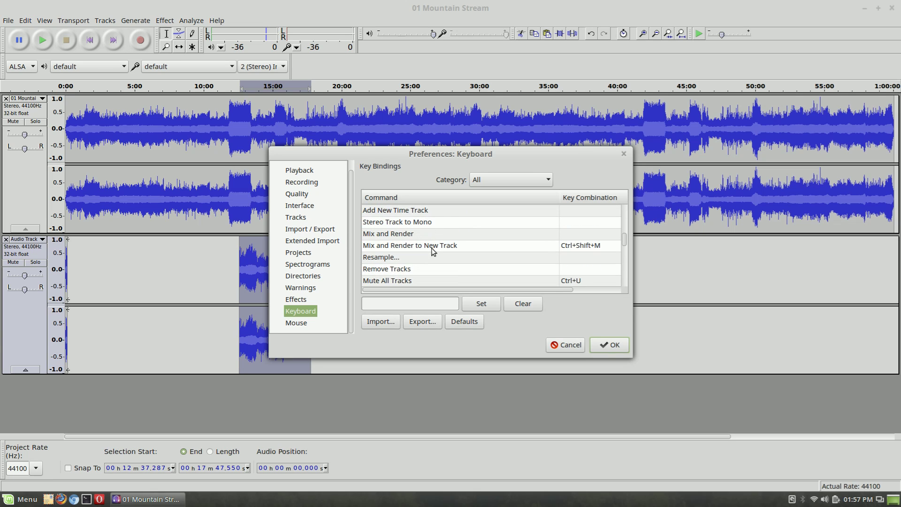
scroll(445, 268, down, 2)
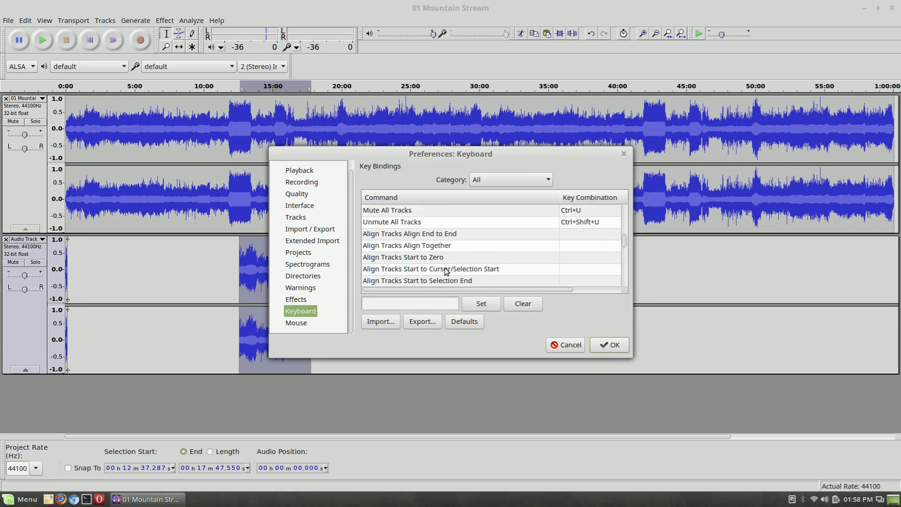
scroll(445, 268, down, 2)
scroll(447, 267, down, 3)
scroll(451, 263, down, 2)
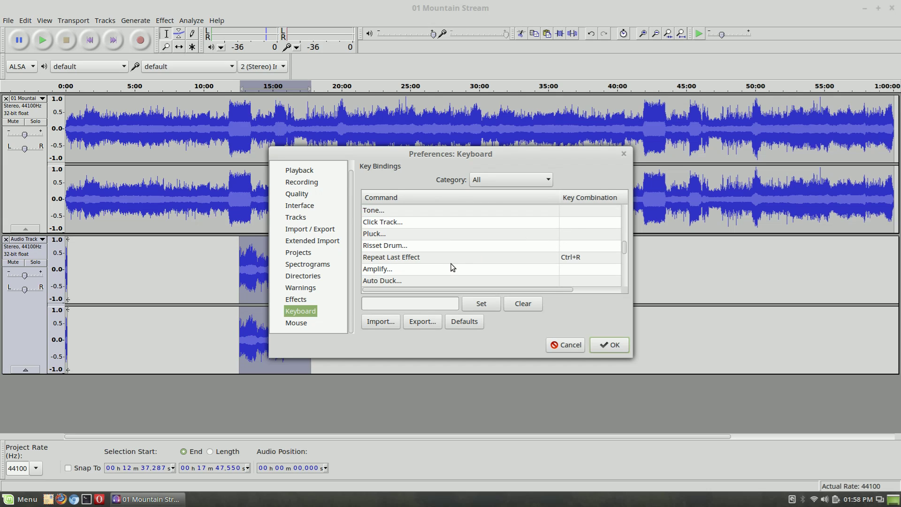
scroll(450, 263, down, 2)
scroll(451, 264, down, 2)
scroll(452, 263, down, 1)
scroll(453, 263, down, 1)
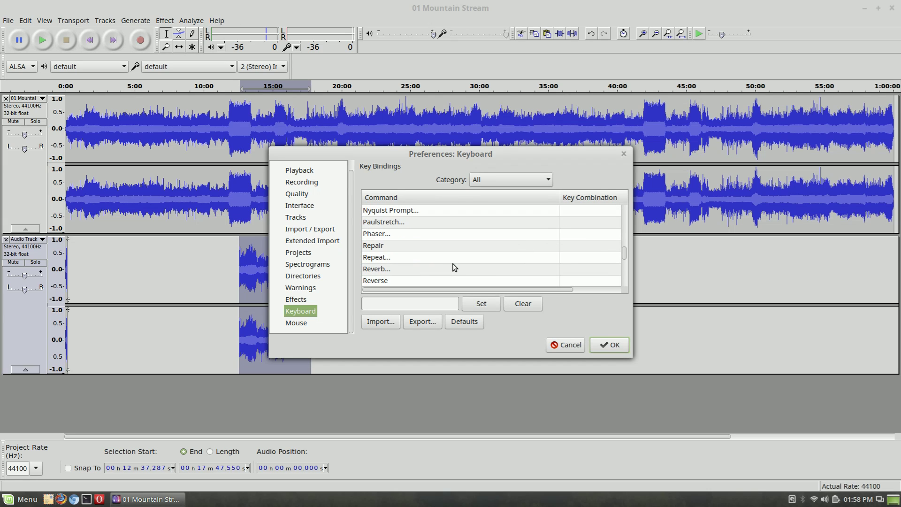
scroll(458, 264, down, 2)
Try binding Ctrl+Shift+A to Adjustable Fade, dismiss the SelectNone conflict, and cancel Preferences
click(596, 258)
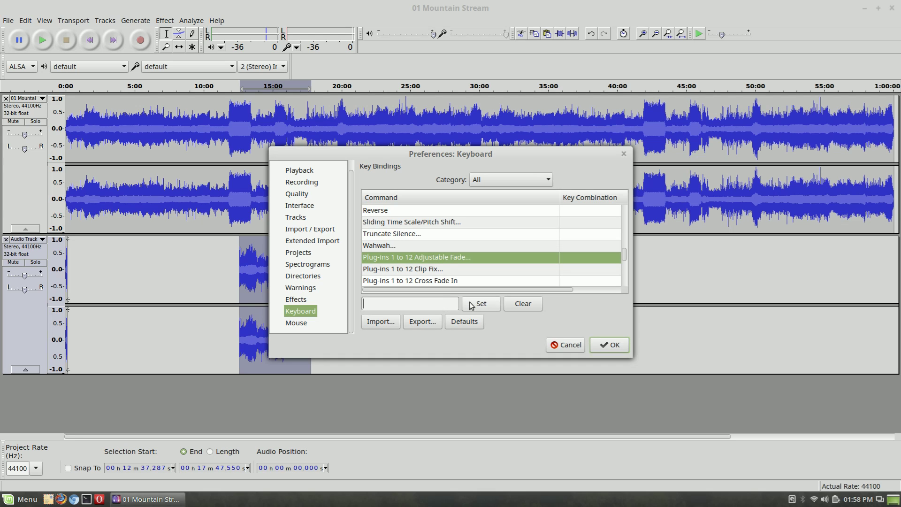
key(ctrl+shift+a)
click(481, 304)
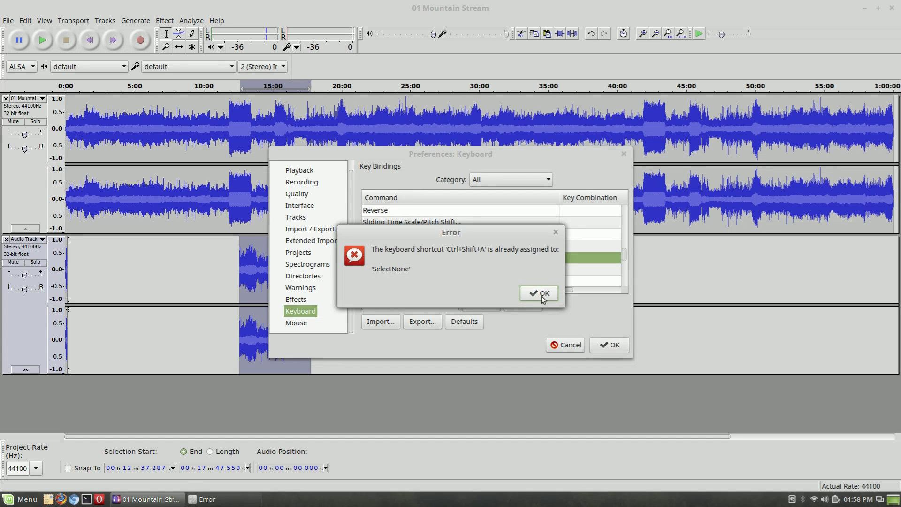
click(554, 233)
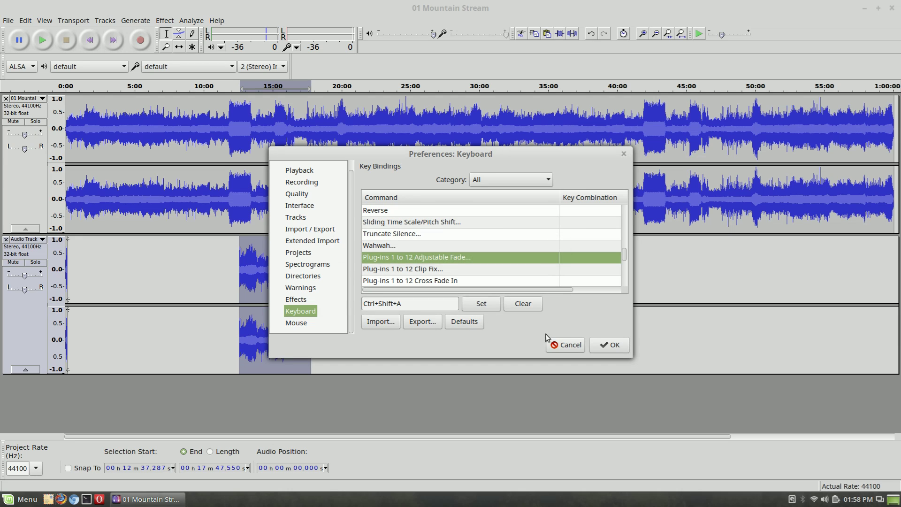
click(565, 344)
click(25, 21)
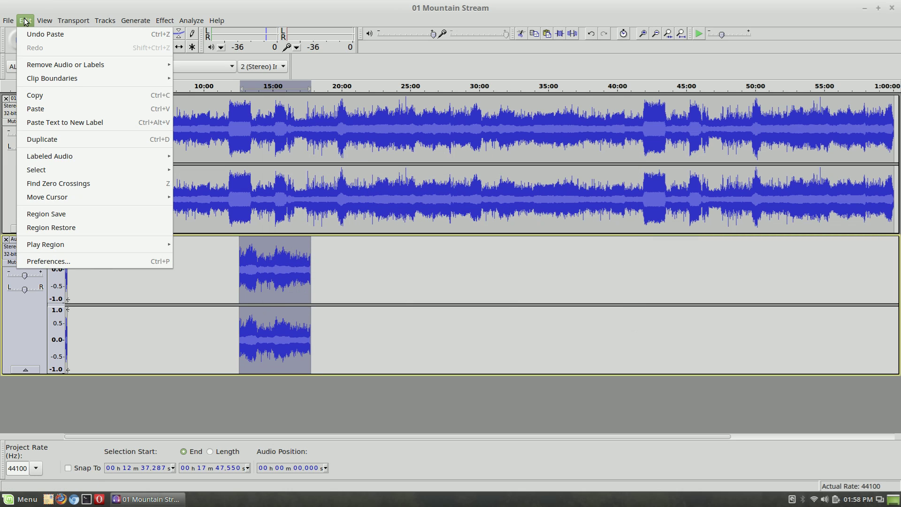
click(66, 21)
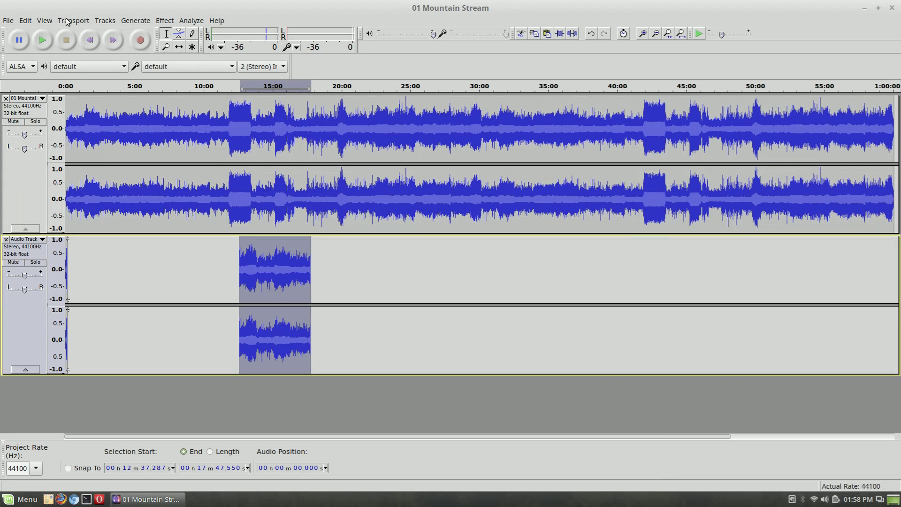